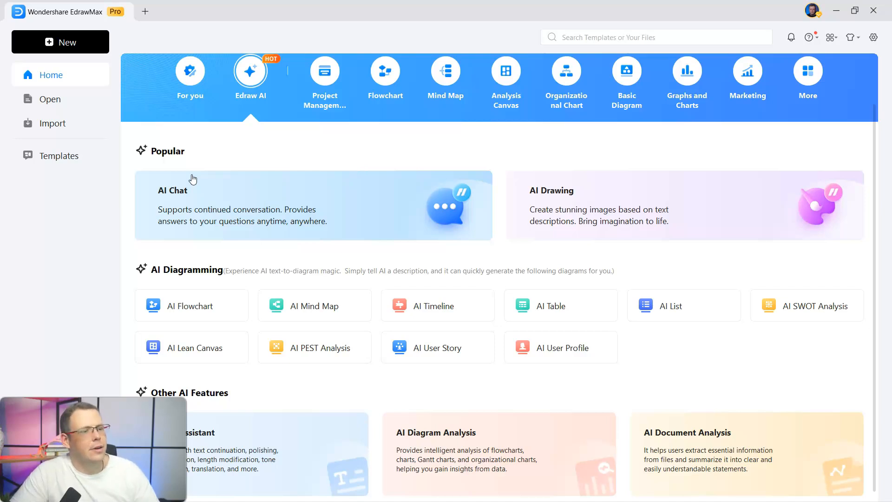
Start a new drawing with the AI Mind Map generator and exit Mind Map Drawing mode
{"action": "left_click", "coordinate": [234, 100]}
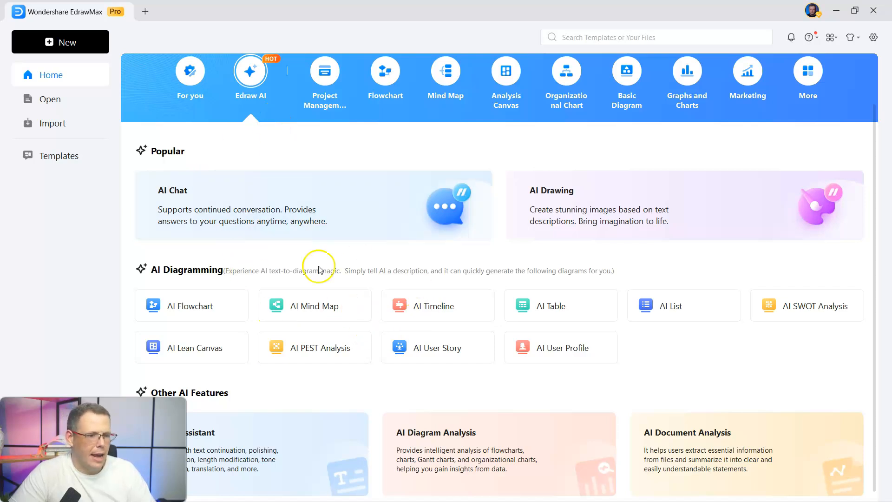
{"action": "left_click", "coordinate": [308, 313]}
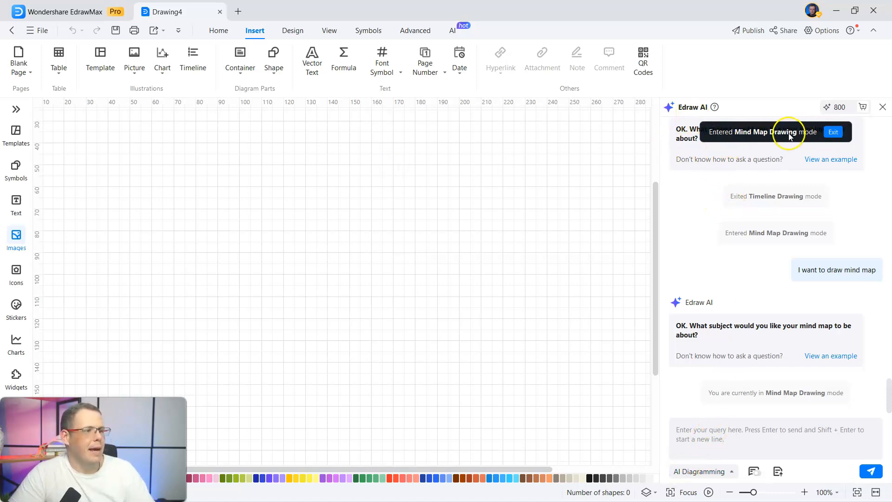
{"action": "left_click", "coordinate": [833, 132]}
{"action": "left_click", "coordinate": [716, 428]}
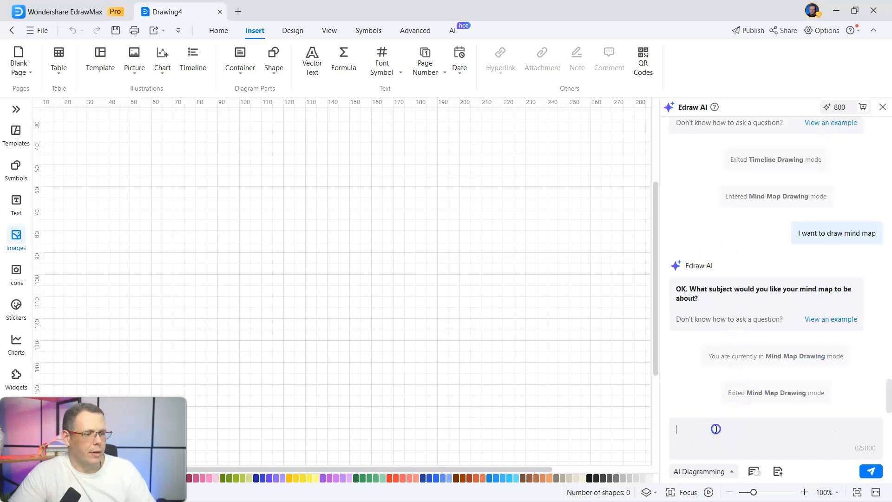
Browse the Software Development templates in the IT category of the template library, and close the library
{"action": "left_click", "coordinate": [15, 134]}
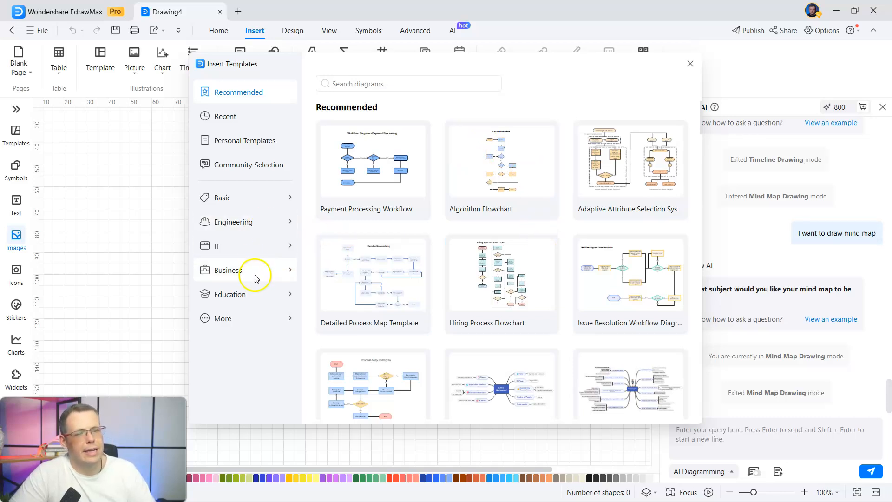
{"action": "left_click", "coordinate": [265, 252]}
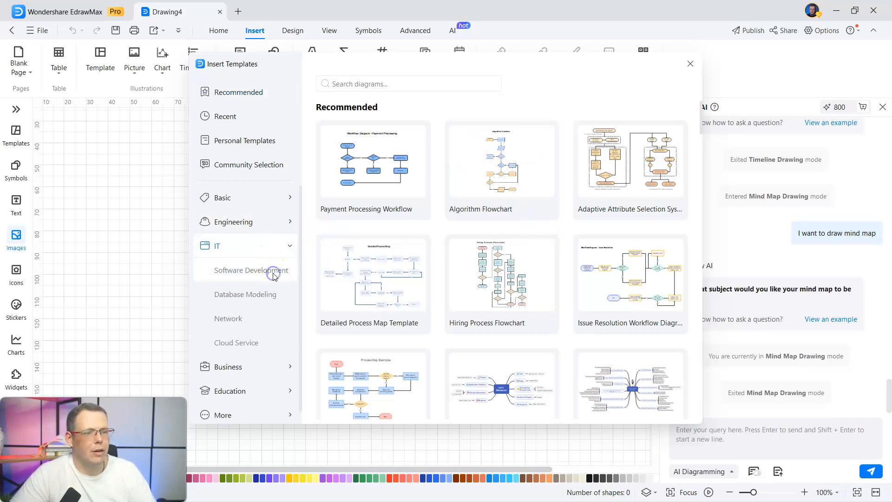
{"action": "left_click", "coordinate": [279, 270]}
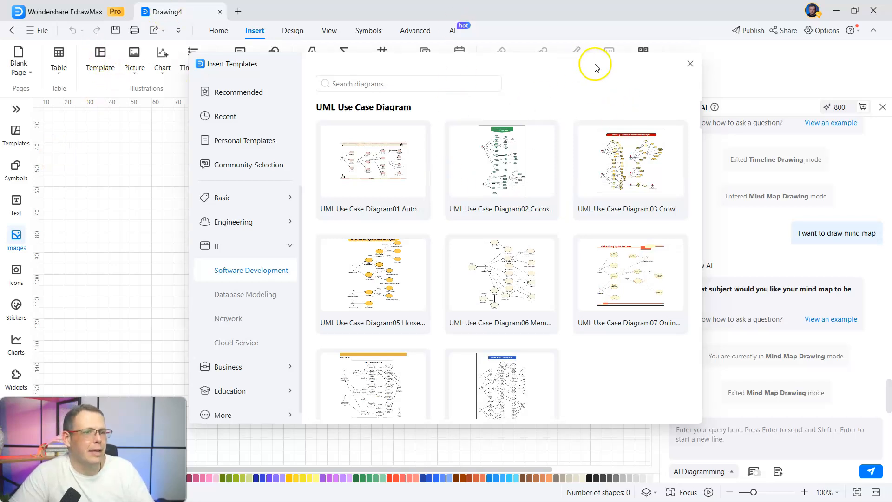
{"action": "left_click", "coordinate": [690, 65]}
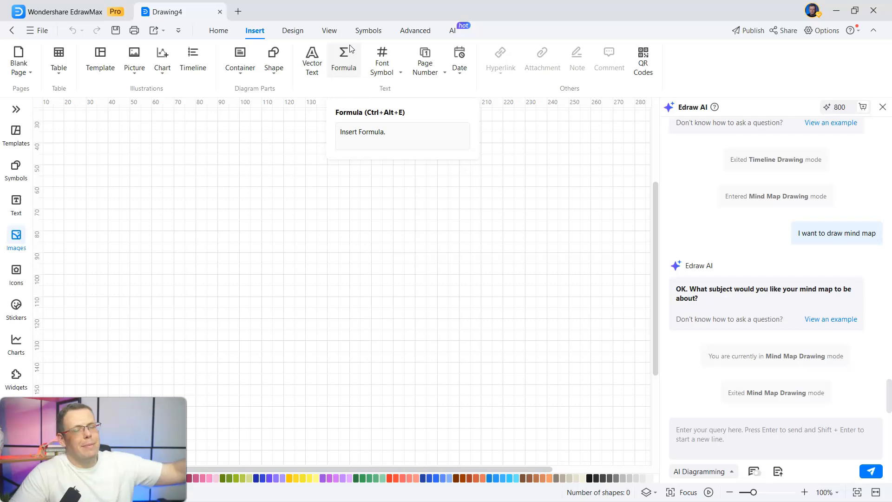
{"action": "left_click", "coordinate": [139, 69]}
{"action": "left_click", "coordinate": [508, 305]}
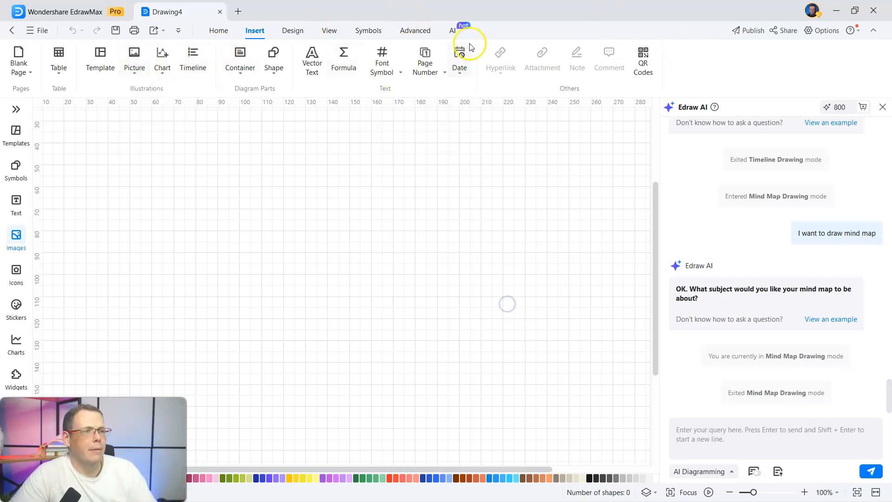
{"action": "left_click", "coordinate": [458, 32]}
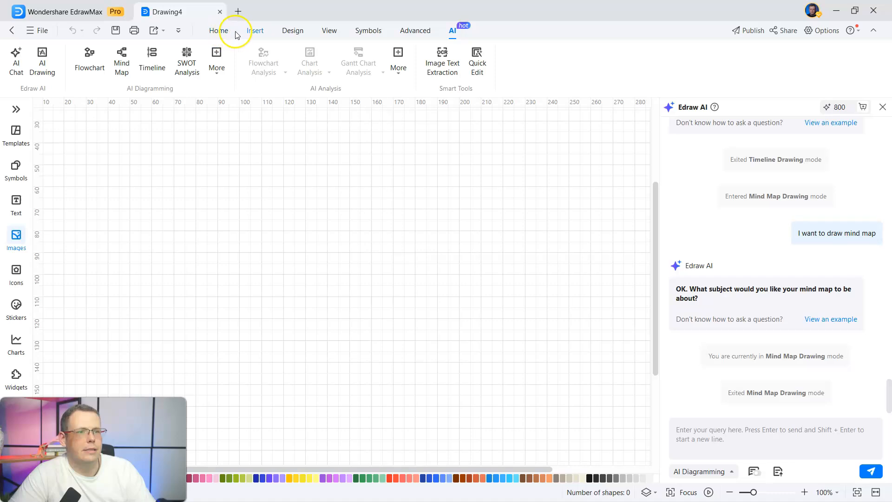
{"action": "left_click", "coordinate": [254, 31]}
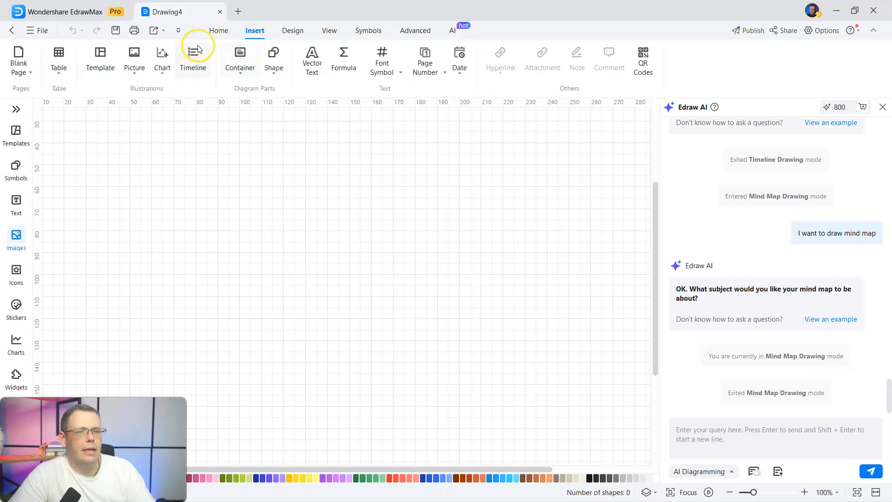
Open the AI-created image generator and look through the landscape styles offered for text-to-image creation
{"action": "left_click", "coordinate": [135, 60]}
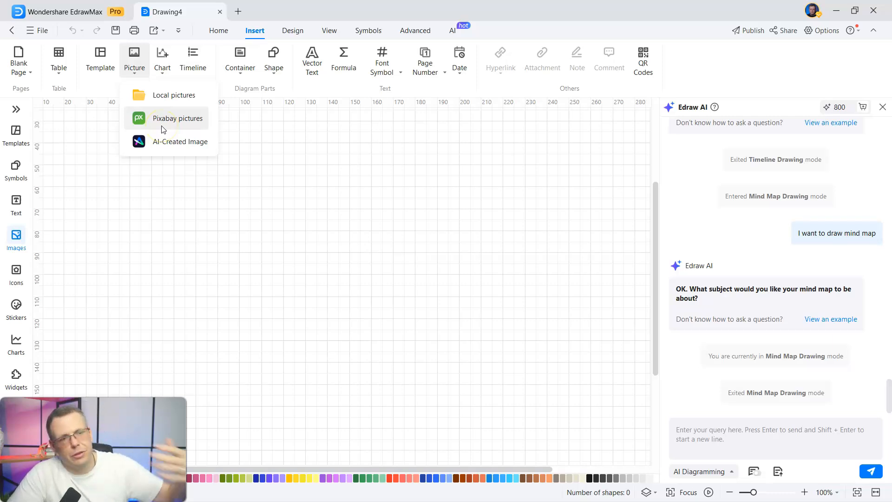
{"action": "left_click", "coordinate": [165, 142]}
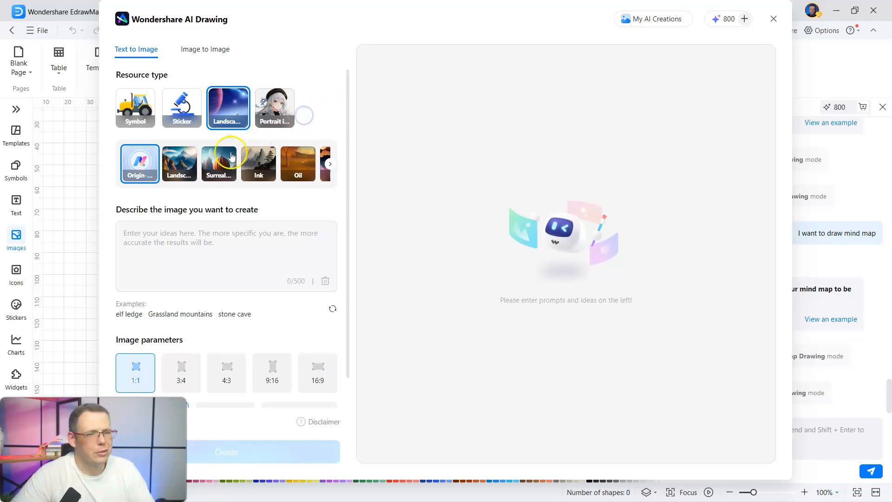
{"action": "left_click", "coordinate": [330, 164]}
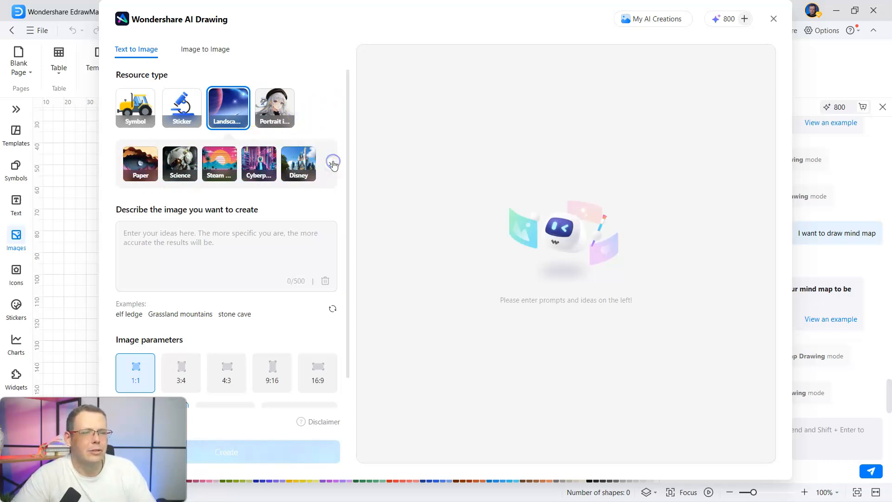
{"action": "left_click", "coordinate": [122, 164]}
{"action": "left_click", "coordinate": [122, 163]}
{"action": "left_click", "coordinate": [159, 249]}
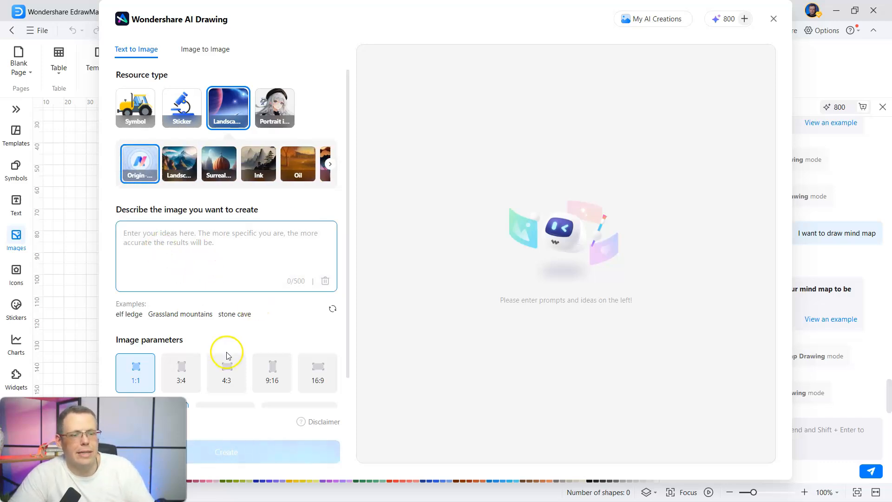
Try the HD and Ultra HD quality settings for the AI text-to-image creation
{"action": "scroll", "coordinate": [226, 354], "scroll_direction": "down", "scroll_amount": 1}
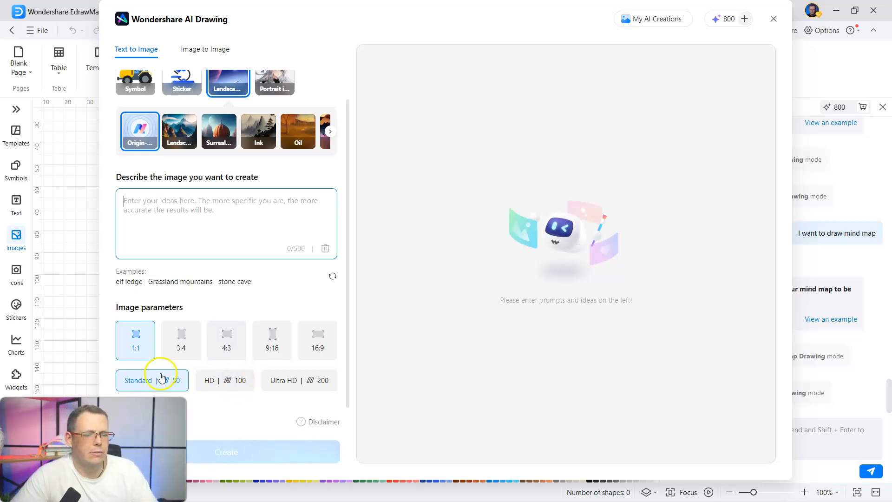
{"action": "left_click", "coordinate": [214, 382]}
{"action": "left_click", "coordinate": [313, 379]}
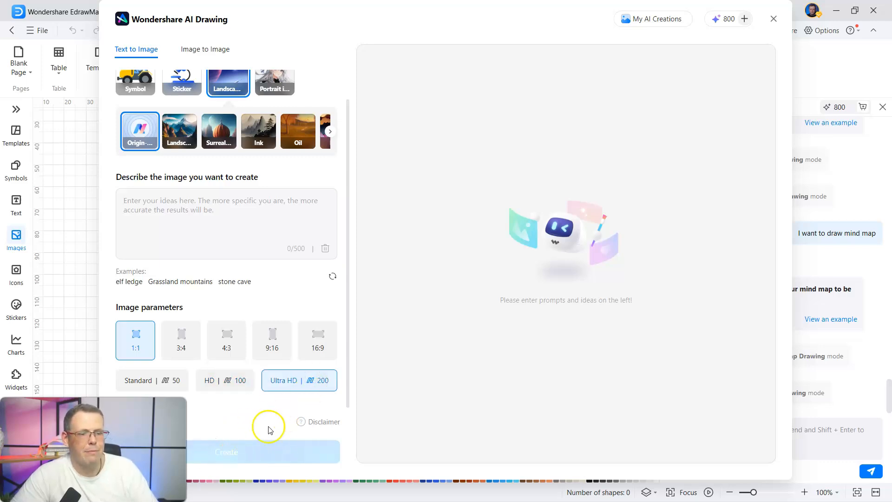
{"action": "scroll", "coordinate": [247, 316], "scroll_direction": "up", "scroll_amount": 1}
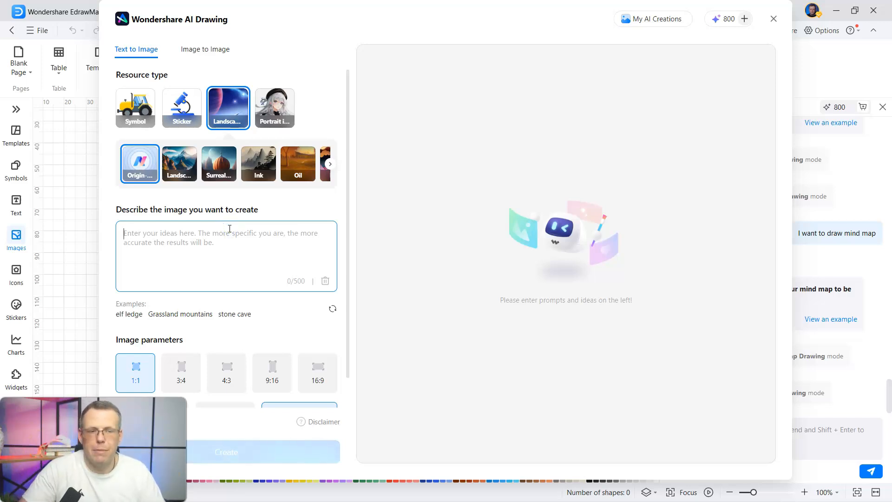
{"action": "left_click", "coordinate": [230, 213]}
Examine the Image to Image upload options of AI Drawing and close the generator
{"action": "left_click", "coordinate": [226, 52]}
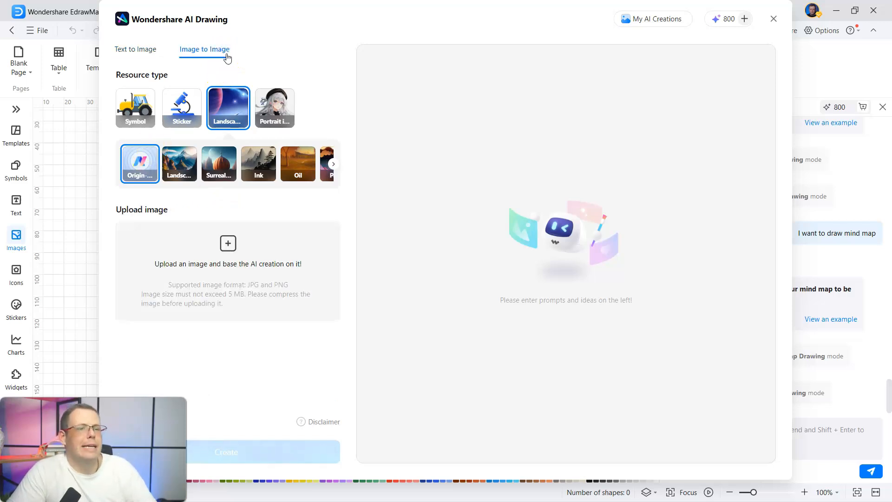
{"action": "left_click", "coordinate": [216, 268]}
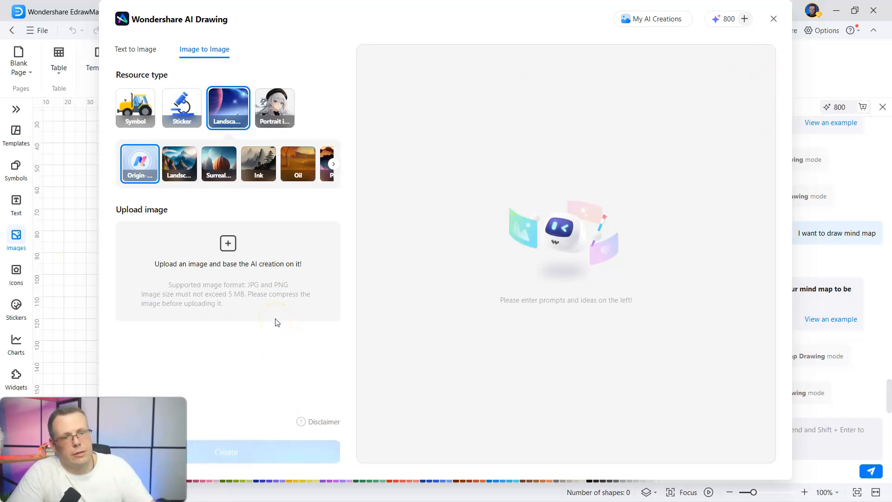
{"action": "left_click", "coordinate": [773, 21]}
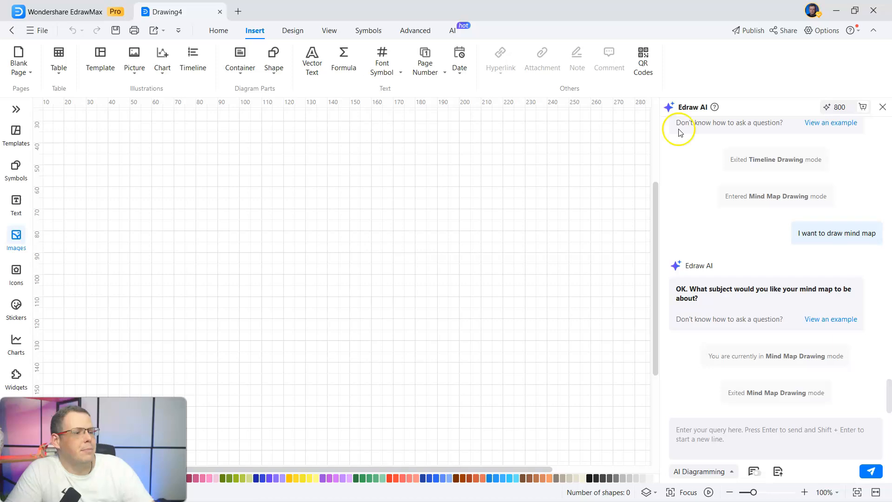
Have Edraw AI generate a mind map from the prompt "I want a mind map for video editing technology"
{"action": "left_click", "coordinate": [703, 442]}
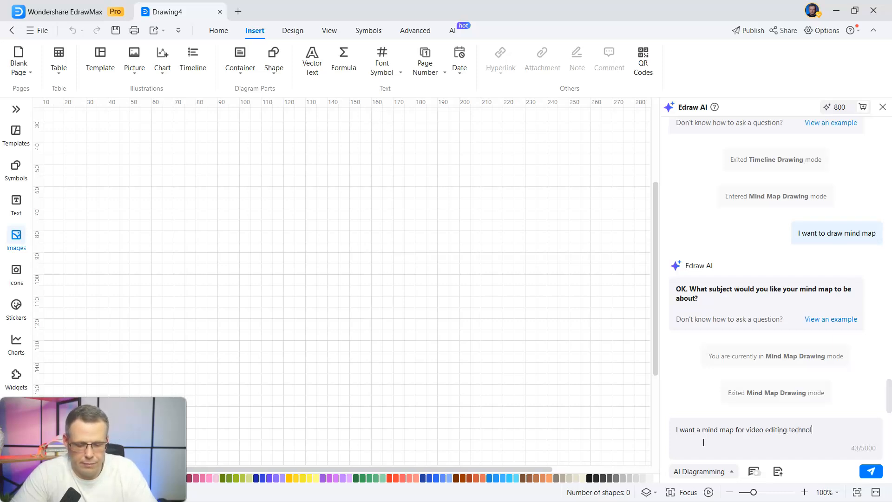
{"action": "key", "text": "Return"}
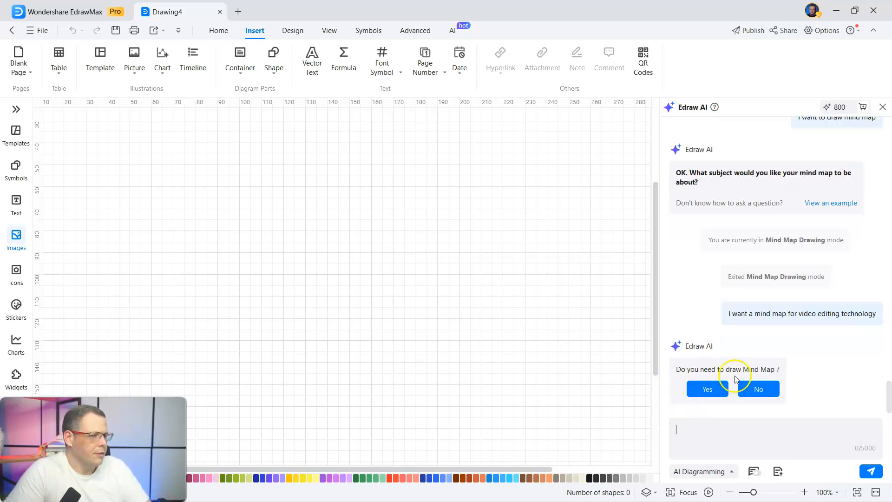
{"action": "left_click", "coordinate": [716, 388]}
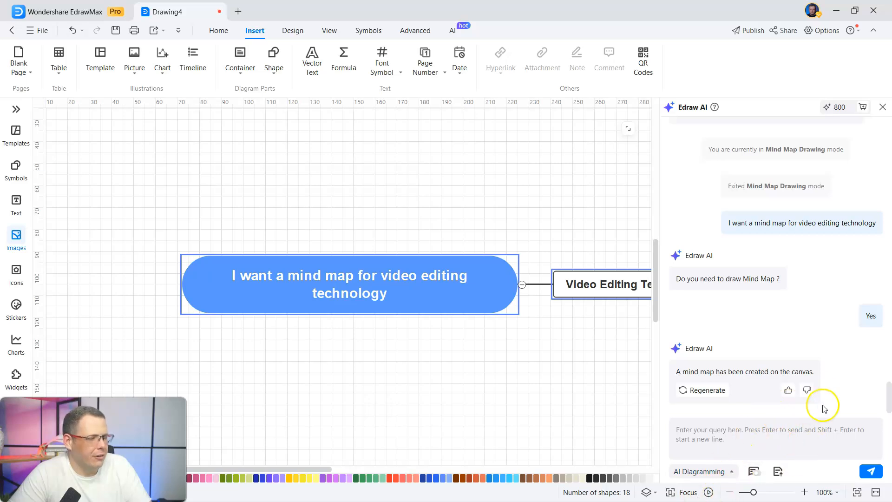
Expand the "HD (High Definition)" node under Resolution in the generated mind map using Edraw AI
{"action": "scroll", "coordinate": [518, 362], "scroll_direction": "down", "scroll_amount": 1}
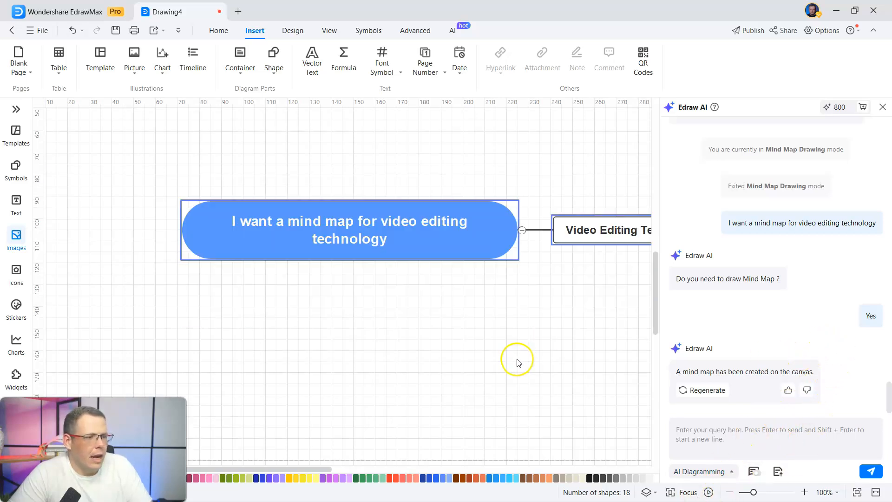
{"action": "scroll", "coordinate": [538, 344], "scroll_direction": "down", "scroll_amount": 5}
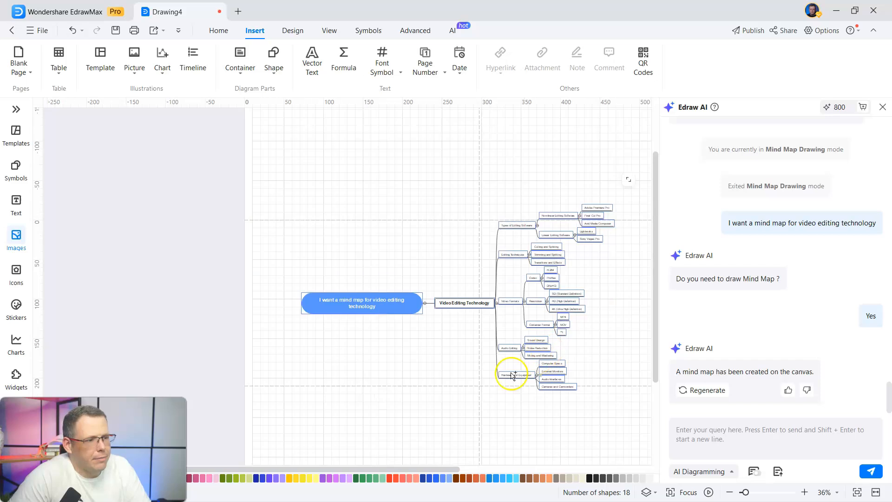
{"action": "left_click", "coordinate": [408, 381]}
{"action": "left_click_drag", "start_coordinate": [436, 468], "coordinate": [519, 479]}
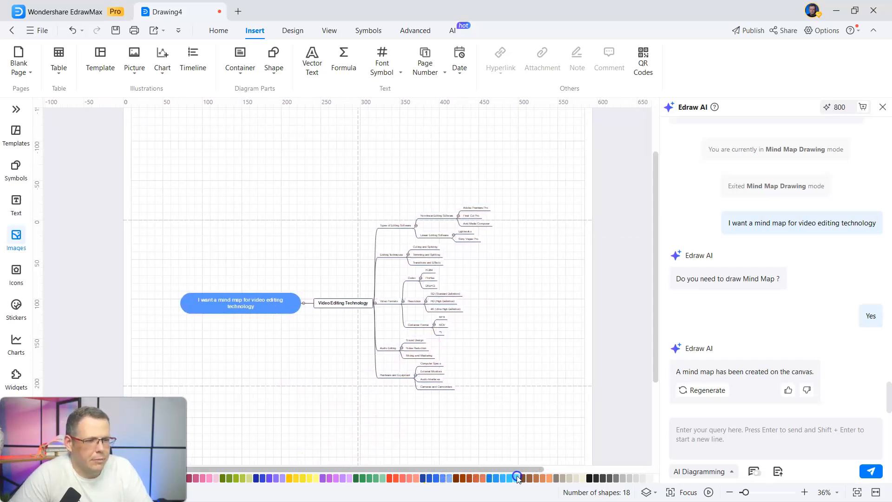
{"action": "scroll", "coordinate": [572, 342], "scroll_direction": "up", "scroll_amount": 2}
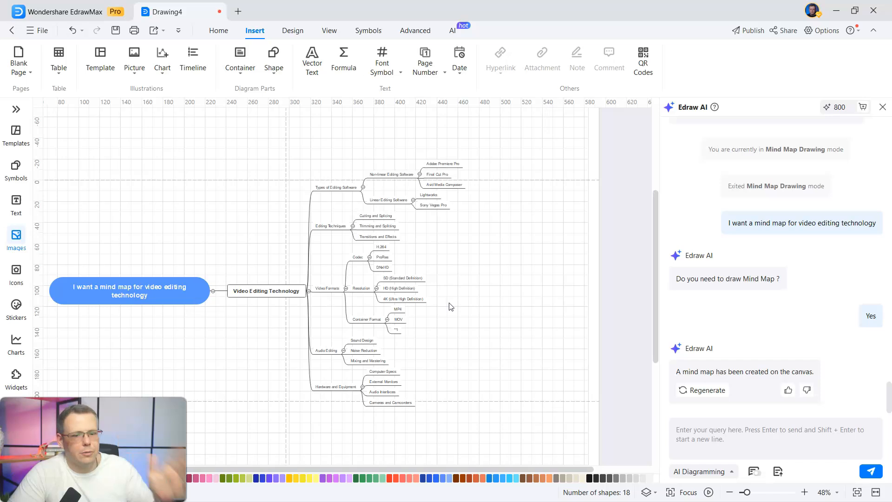
{"action": "scroll", "coordinate": [451, 306], "scroll_direction": "up", "scroll_amount": 1}
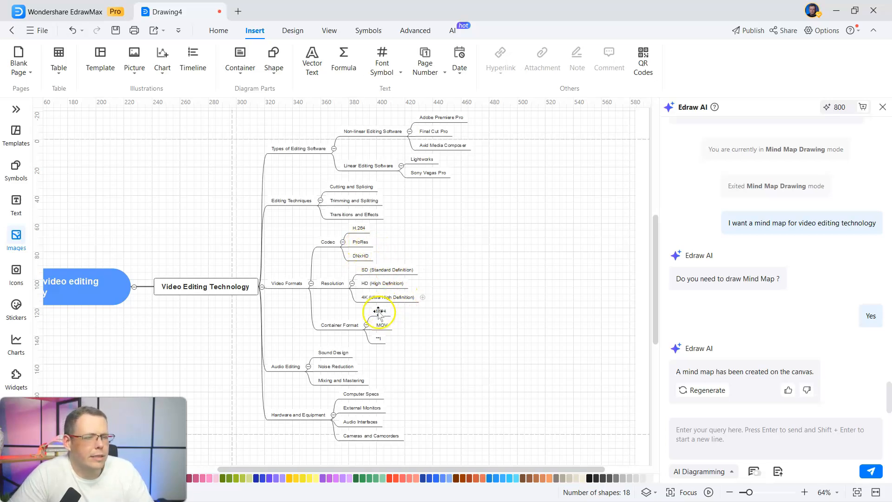
{"action": "left_click", "coordinate": [386, 283]}
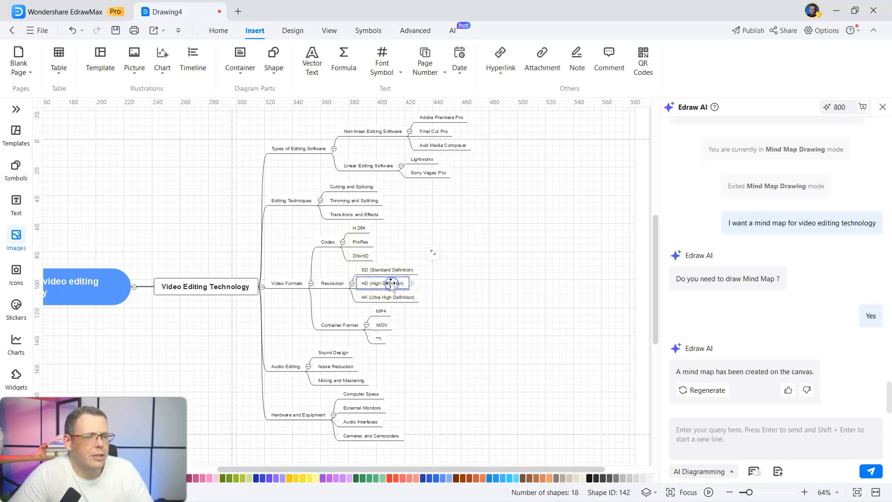
{"action": "right_click", "coordinate": [397, 283]}
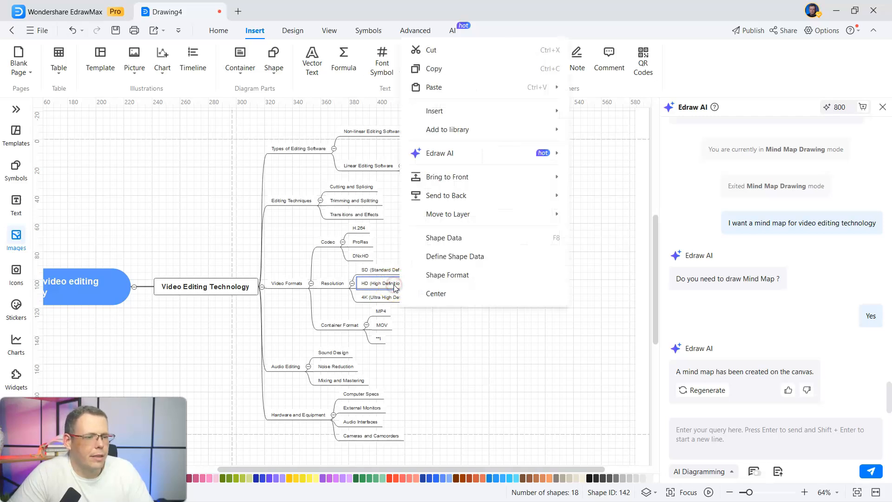
{"action": "mouse_move", "coordinate": [518, 153]}
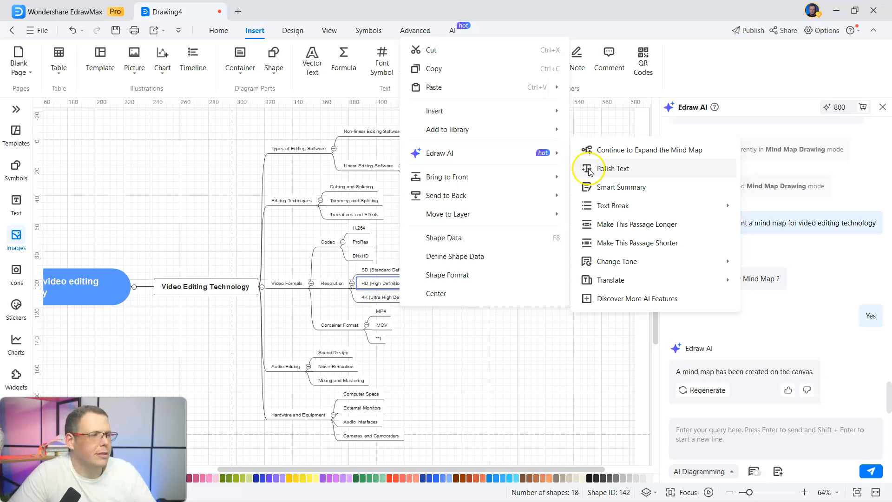
{"action": "left_click", "coordinate": [628, 155]}
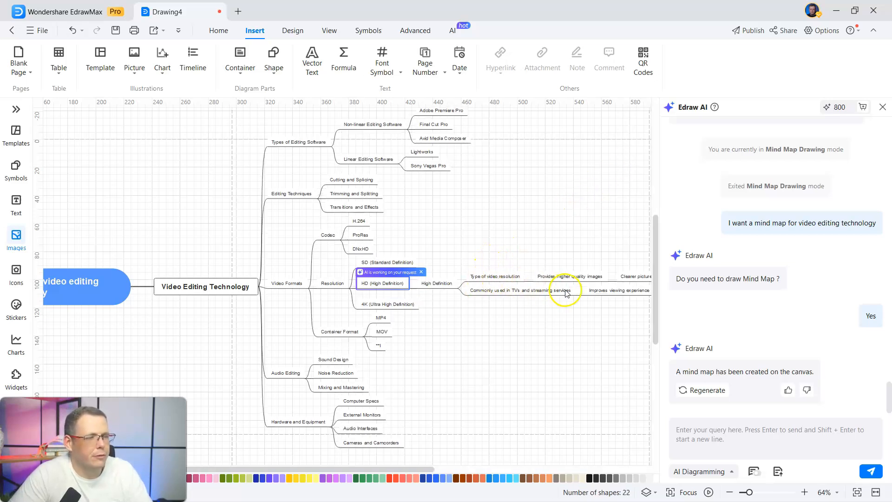
Examine the Edraw AI text and expansion options offered for the "HD (High Definition)" node, including Change Tone and Translate
{"action": "scroll", "coordinate": [535, 320], "scroll_direction": "up", "scroll_amount": 3}
{"action": "scroll", "coordinate": [538, 323], "scroll_direction": "down", "scroll_amount": 2}
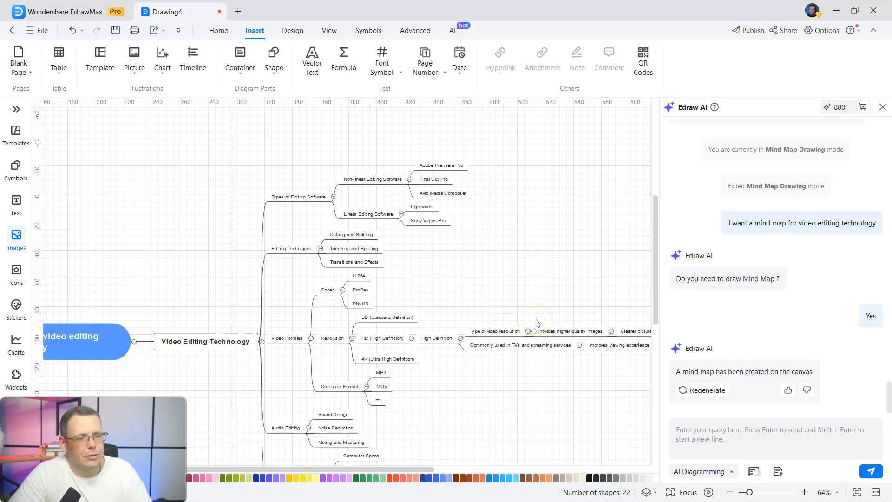
{"action": "right_click", "coordinate": [384, 339]}
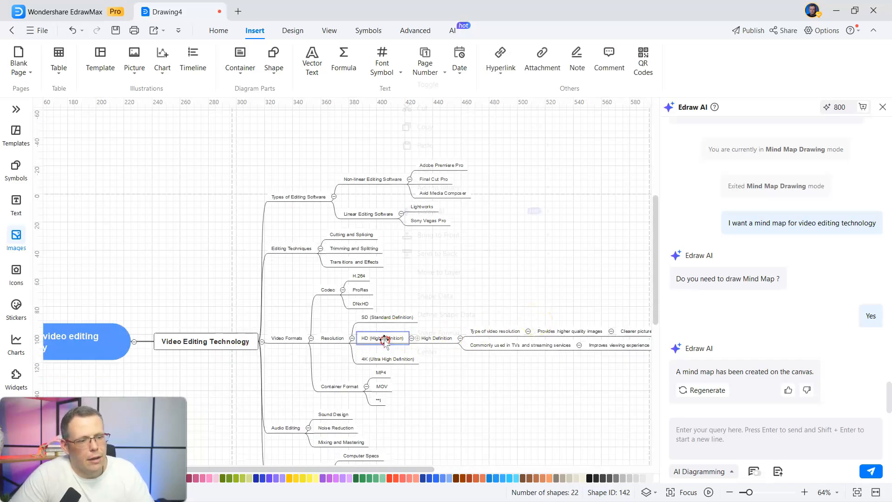
{"action": "left_click", "coordinate": [528, 215]}
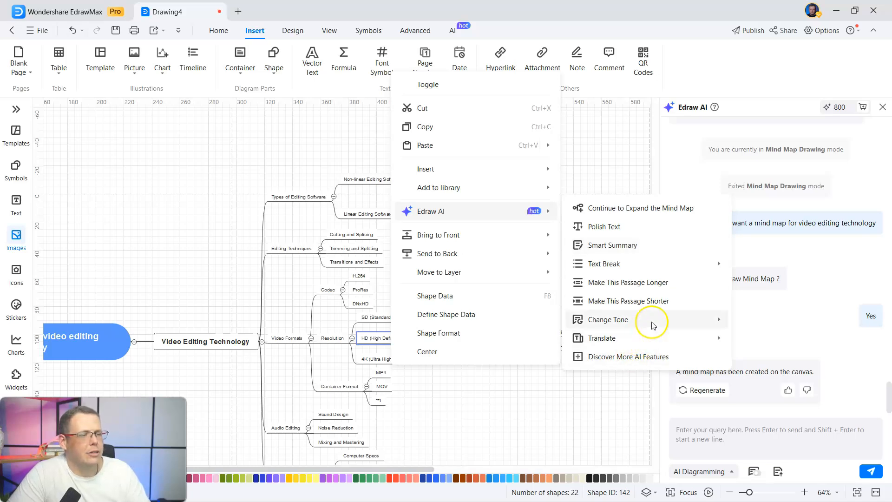
{"action": "mouse_move", "coordinate": [652, 318]}
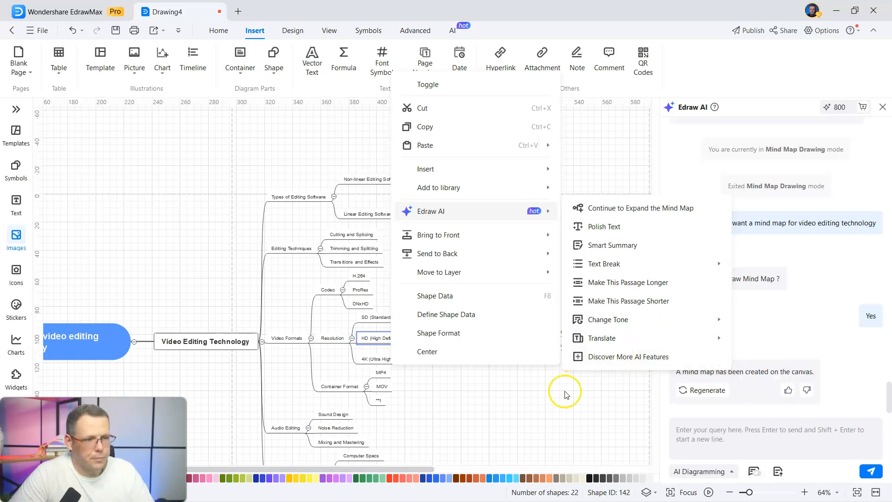
{"action": "left_click", "coordinate": [506, 424]}
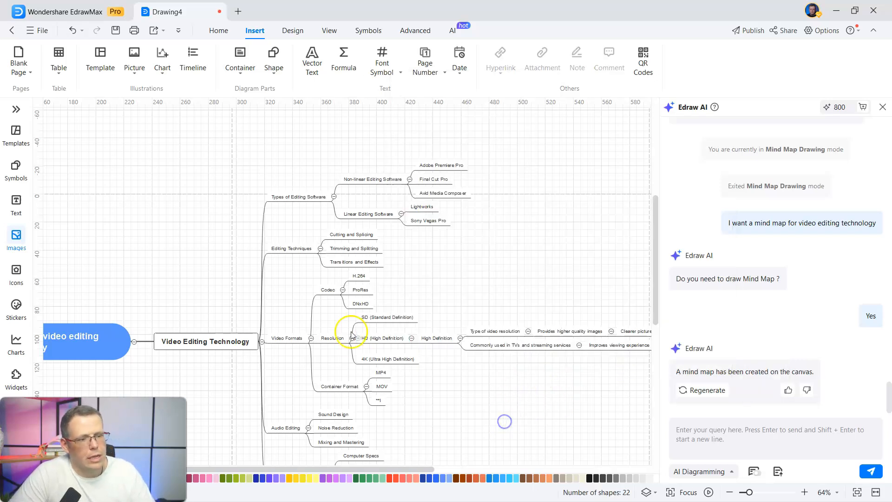
Look over the branches of the generated mind map and examine the diagram types available for AI Diagramming
{"action": "scroll", "coordinate": [464, 381], "scroll_direction": "down", "scroll_amount": 3}
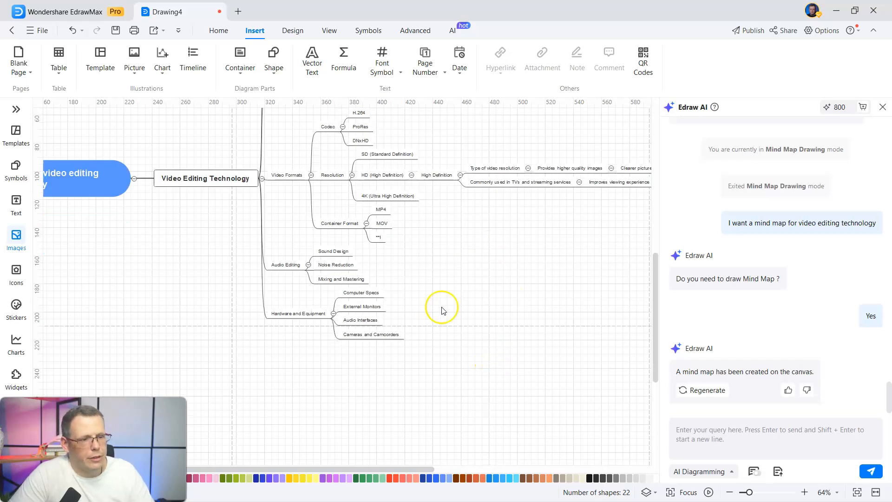
{"action": "scroll", "coordinate": [453, 310], "scroll_direction": "up", "scroll_amount": 4}
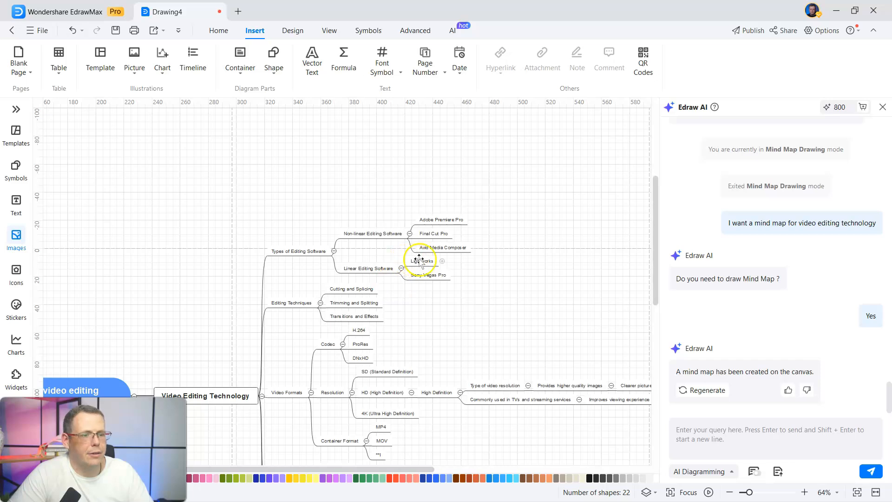
{"action": "scroll", "coordinate": [488, 257], "scroll_direction": "down", "scroll_amount": 3}
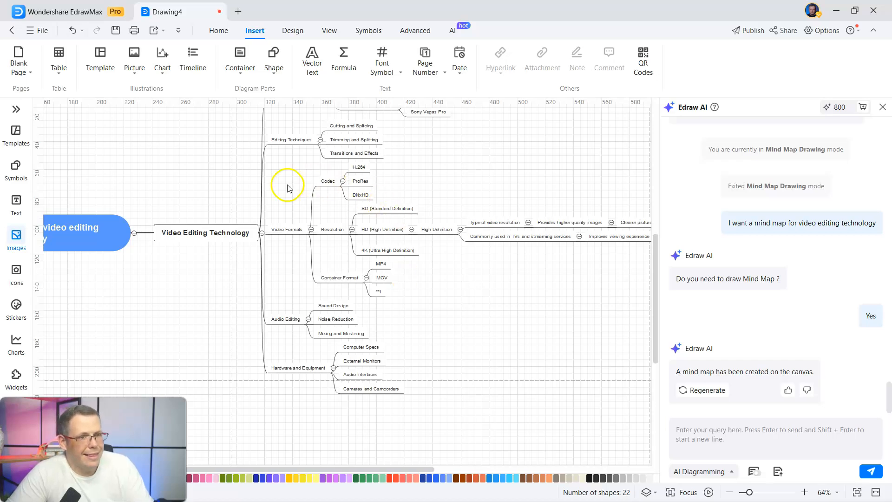
{"action": "left_click", "coordinate": [728, 472]}
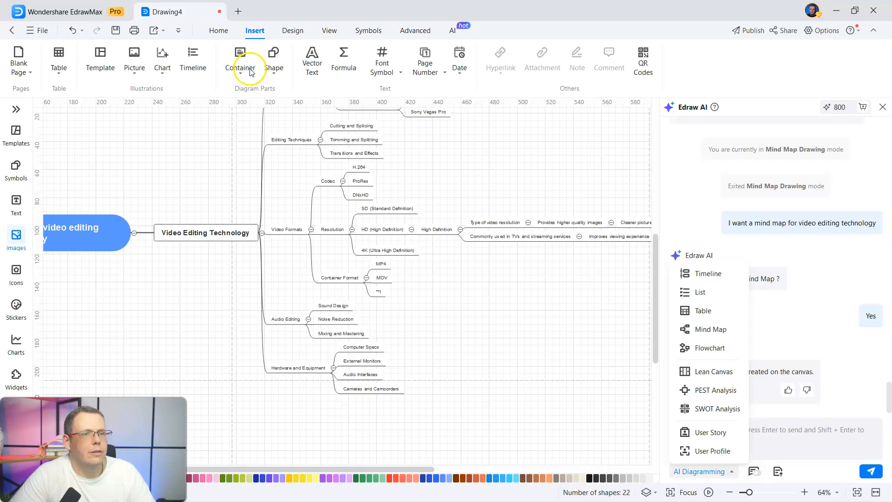
{"action": "left_click", "coordinate": [704, 159]}
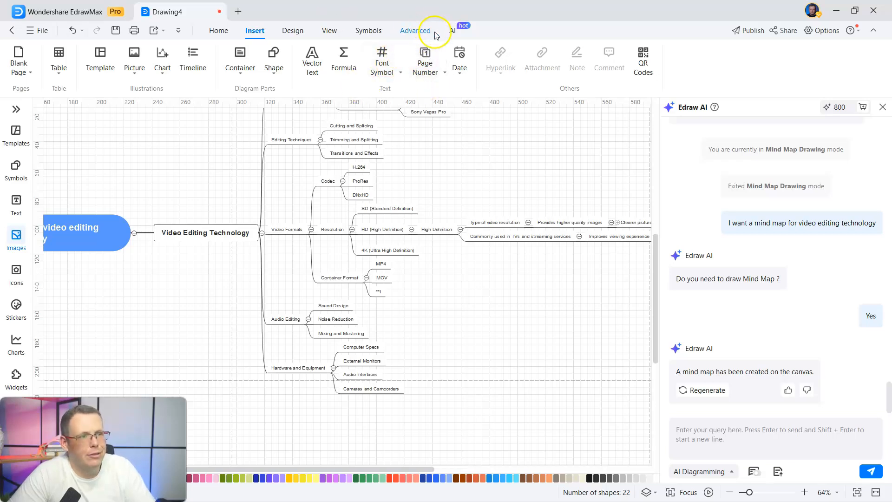
Examine the OCR Image Text Extraction tool and its image upload area, and close it
{"action": "left_click", "coordinate": [453, 31]}
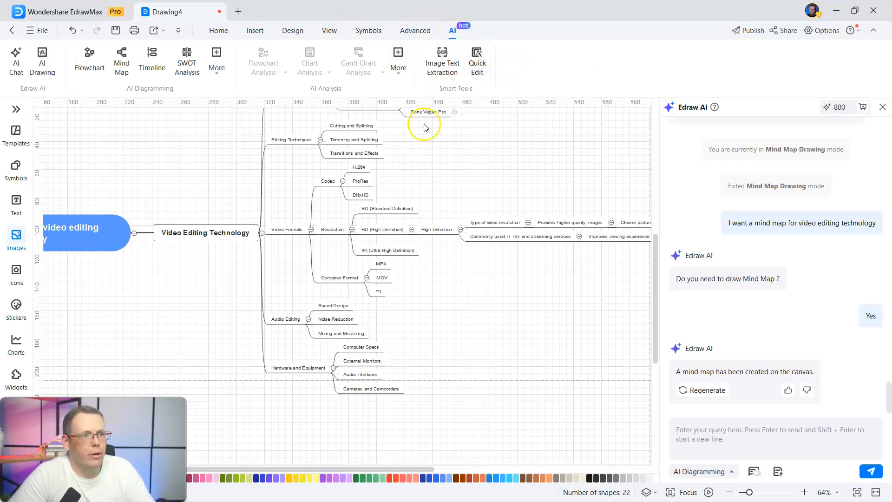
{"action": "left_click", "coordinate": [441, 65]}
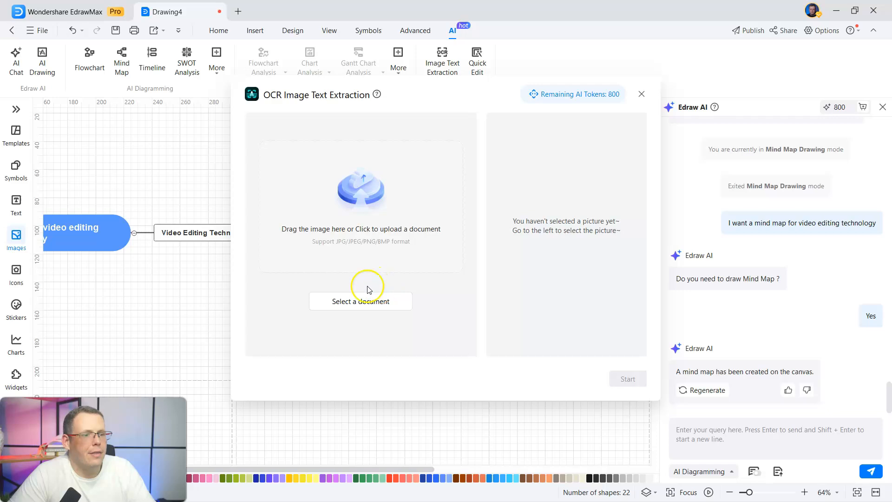
{"action": "left_click", "coordinate": [641, 94]}
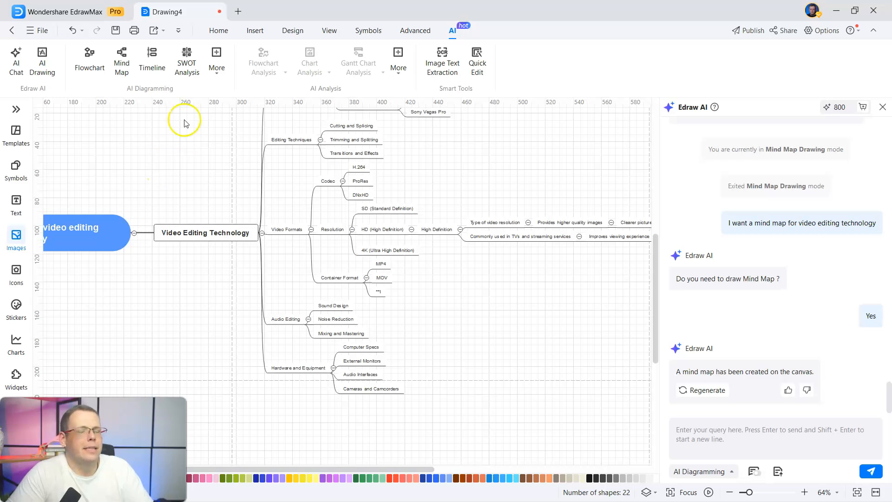
Examine the PPT export settings for the mind map, including the export range choices, and close them without exporting
{"action": "left_click", "coordinate": [42, 31]}
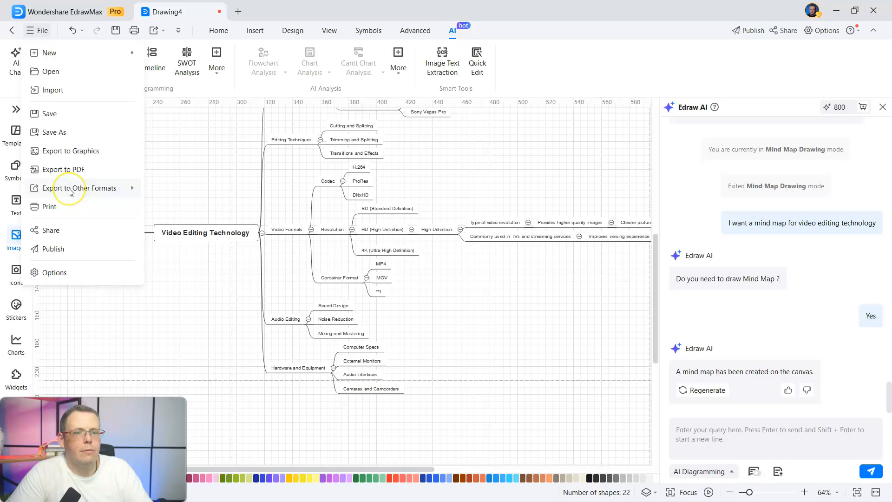
{"action": "mouse_move", "coordinate": [93, 188]}
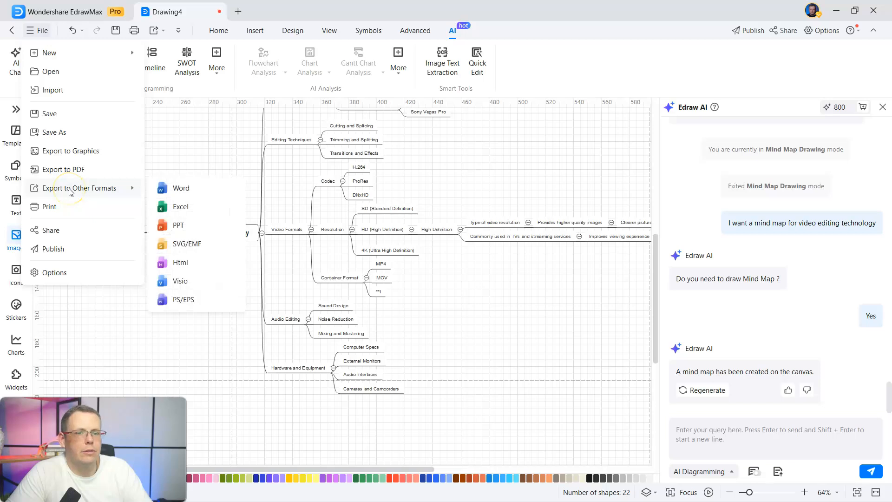
{"action": "left_click", "coordinate": [195, 227]}
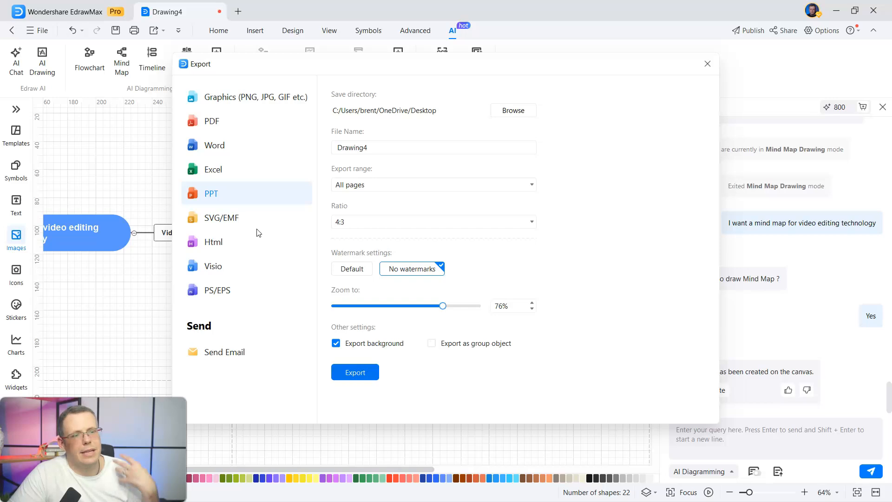
{"action": "left_click", "coordinate": [460, 150]}
{"action": "left_click", "coordinate": [443, 184]}
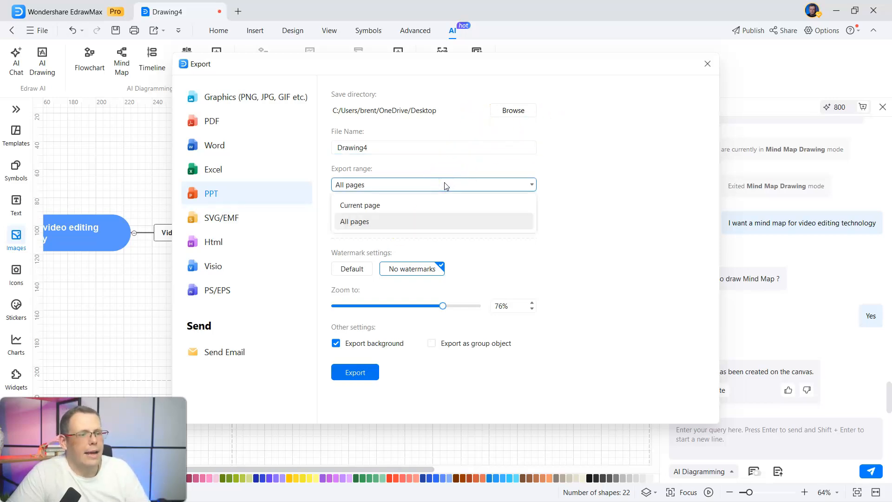
{"action": "left_click", "coordinate": [445, 186]}
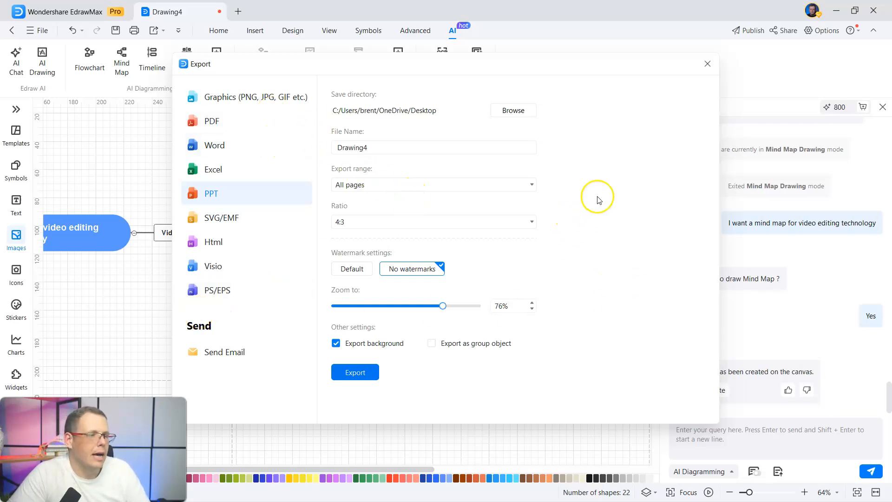
{"action": "left_click", "coordinate": [703, 64]}
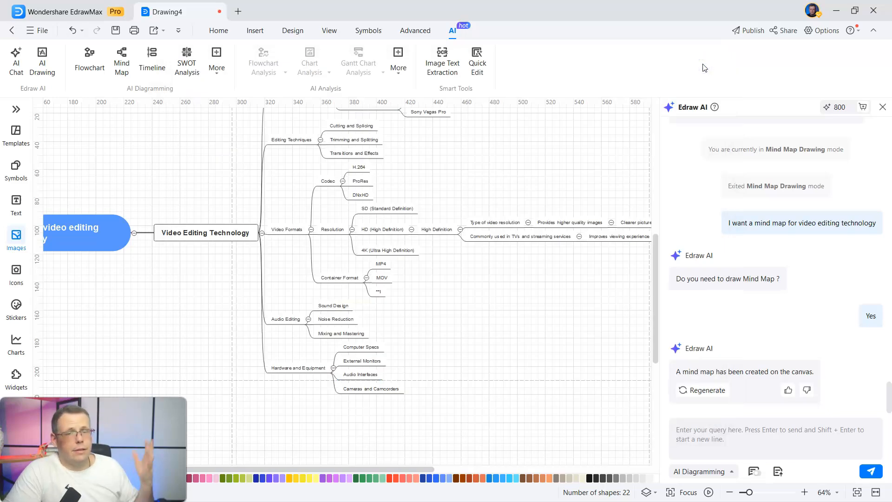